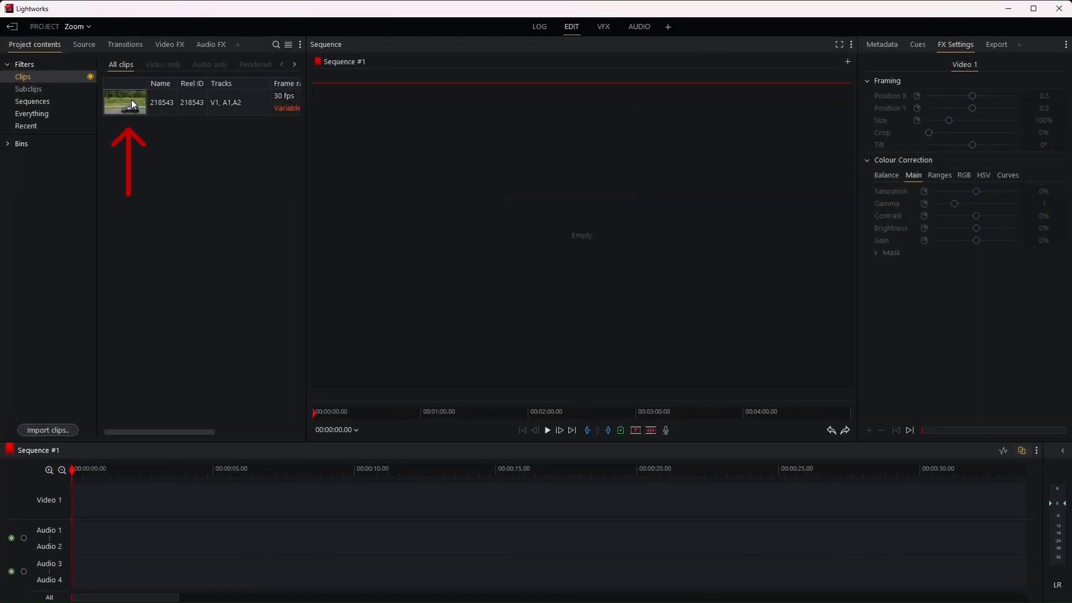
Step: Place clip 218543 at the start of the Video 1 track, preview its playback, and return the playhead to the start
left_click_drag(132, 102, 77, 502)
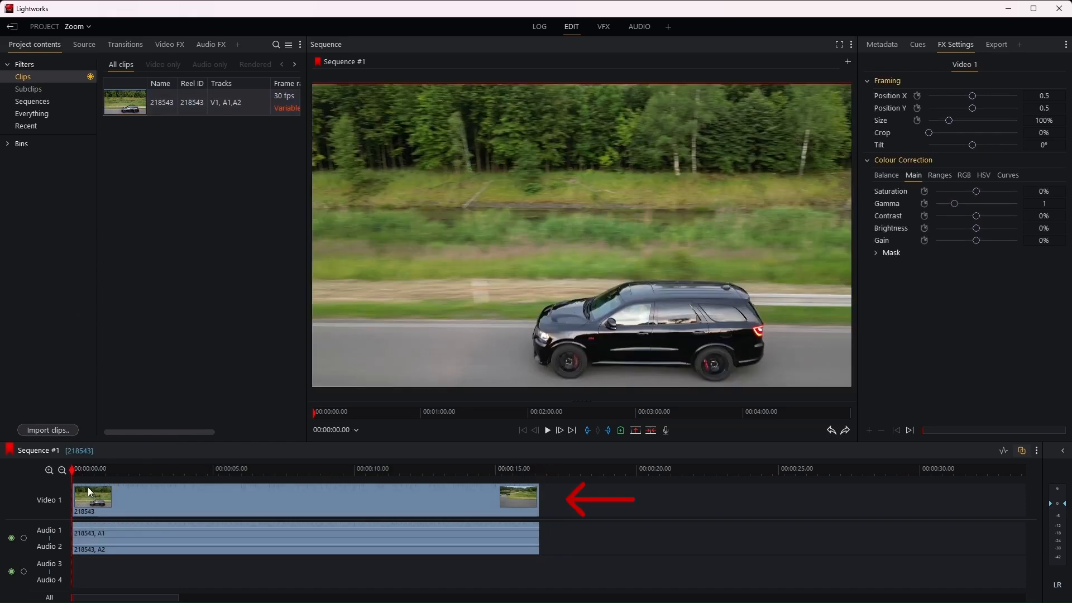
key("space")
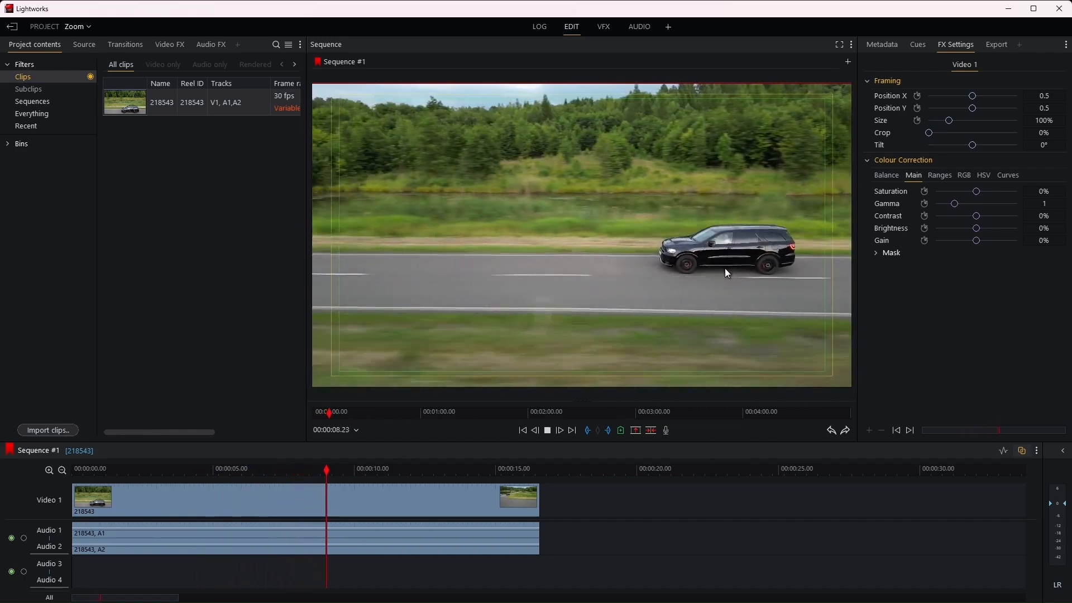
key("space")
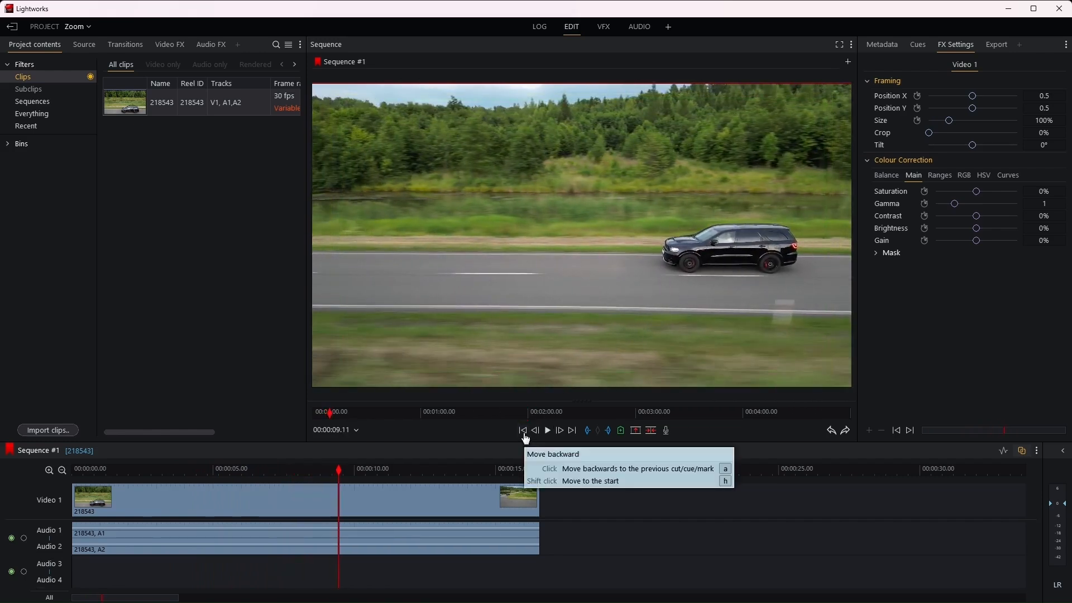
left_click(525, 438)
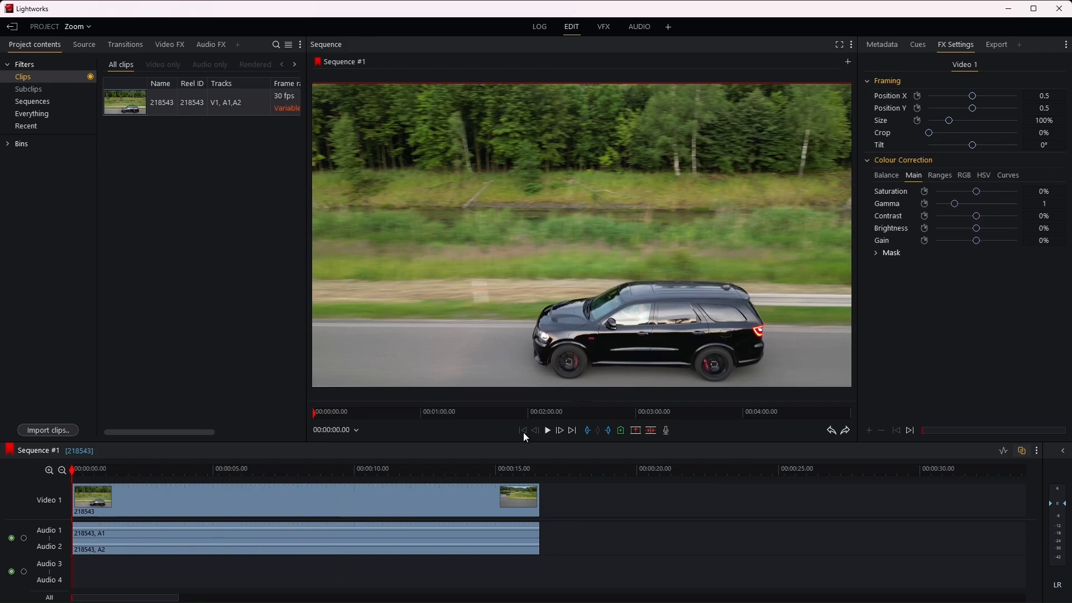
Step: Find the Zoom video effect in the VFX workspace by searching for "zoom" and apply it to the current clip
left_click(605, 27)
left_click(192, 44)
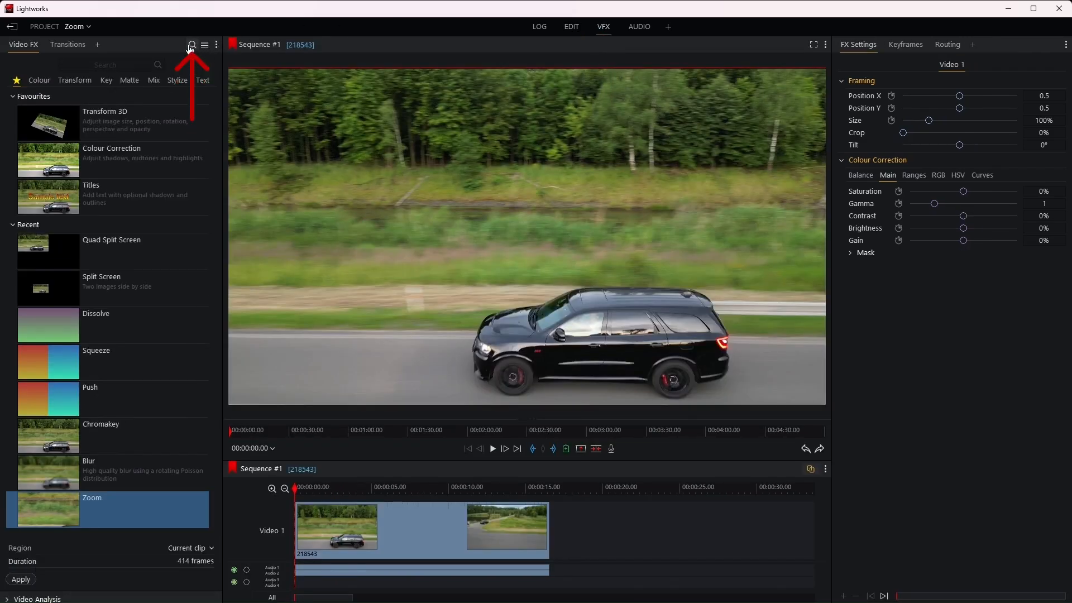
type("zoom")
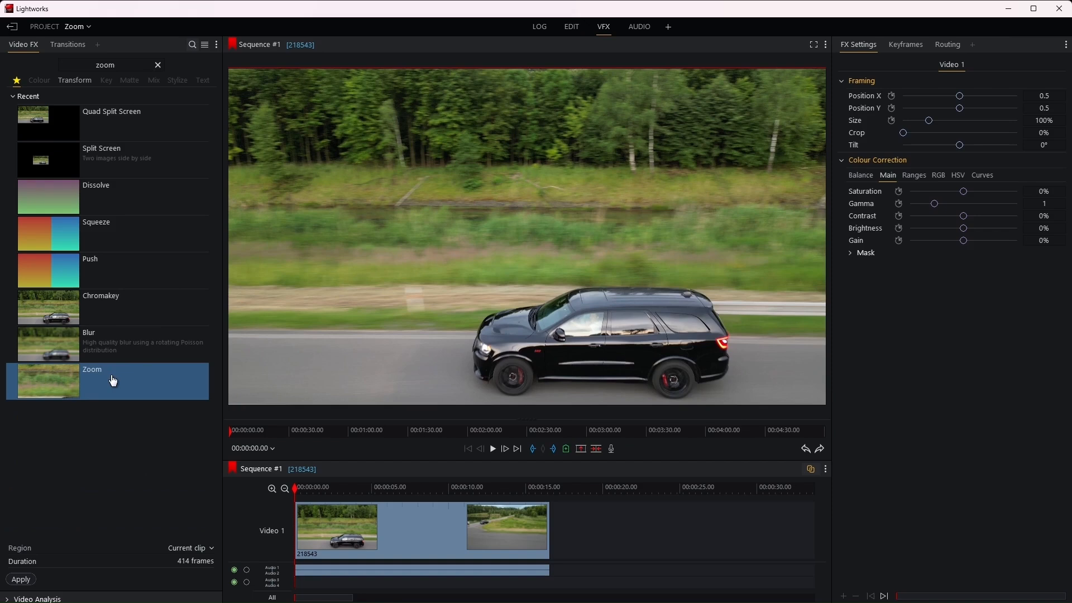
left_click(23, 579)
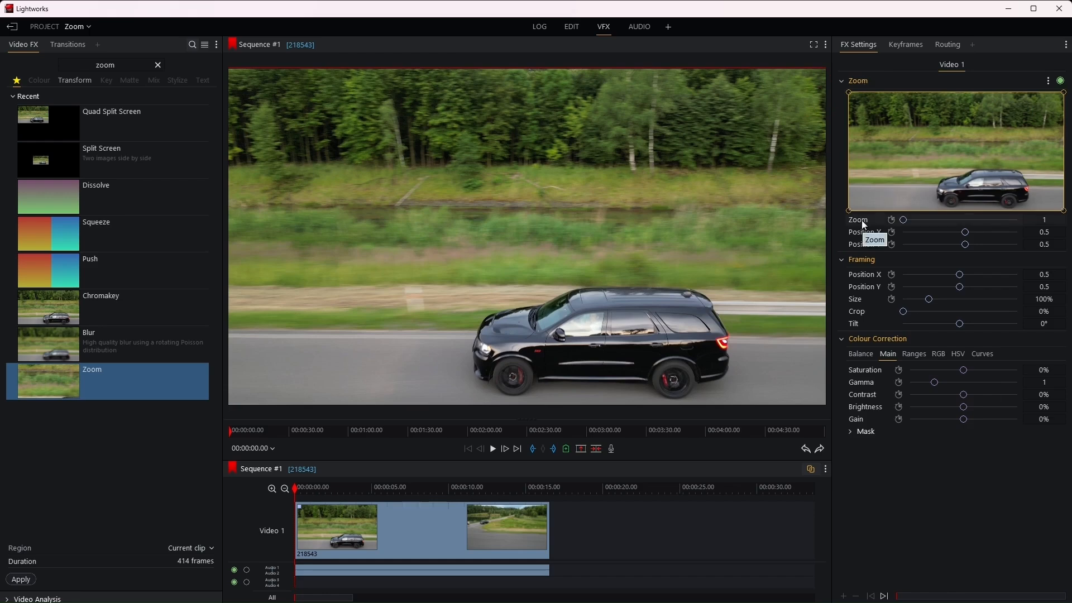
Step: Enable keyframing for the Zoom effect's Zoom, Position X and Position Y parameters at the start of the clip
left_click(892, 222)
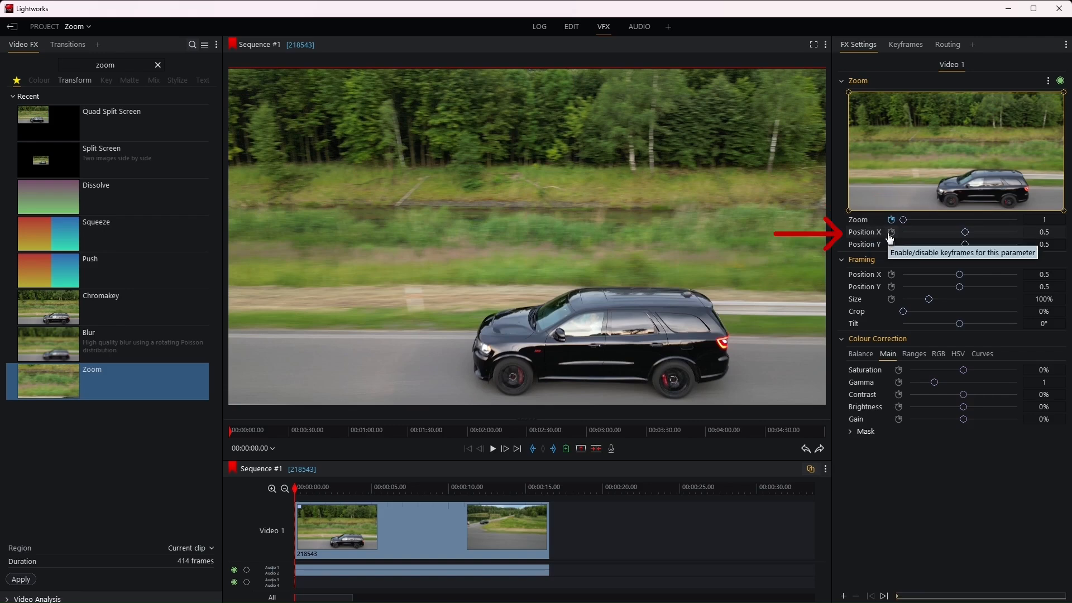
left_click(891, 234)
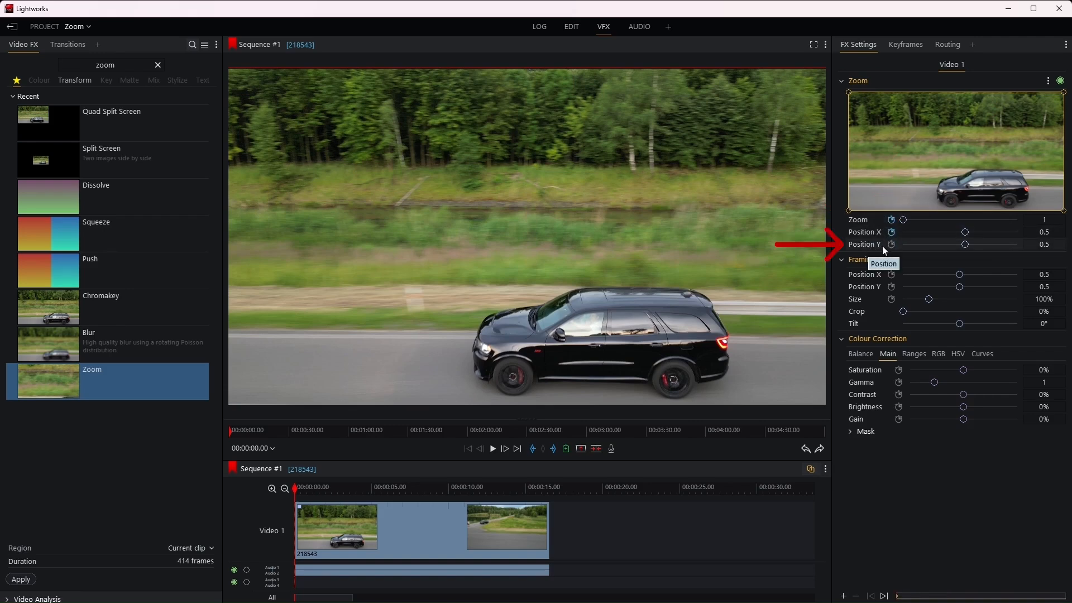
left_click(893, 246)
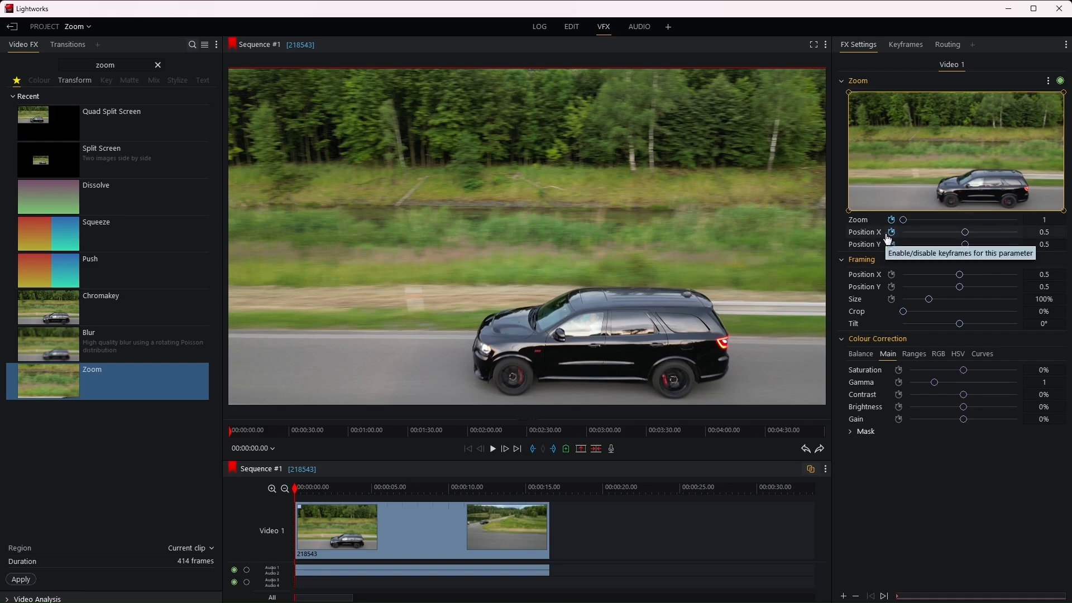
Step: Advance playback to 00:00:02.01 and add keyframes there for Zoom, Position X and Position Y
left_click(905, 46)
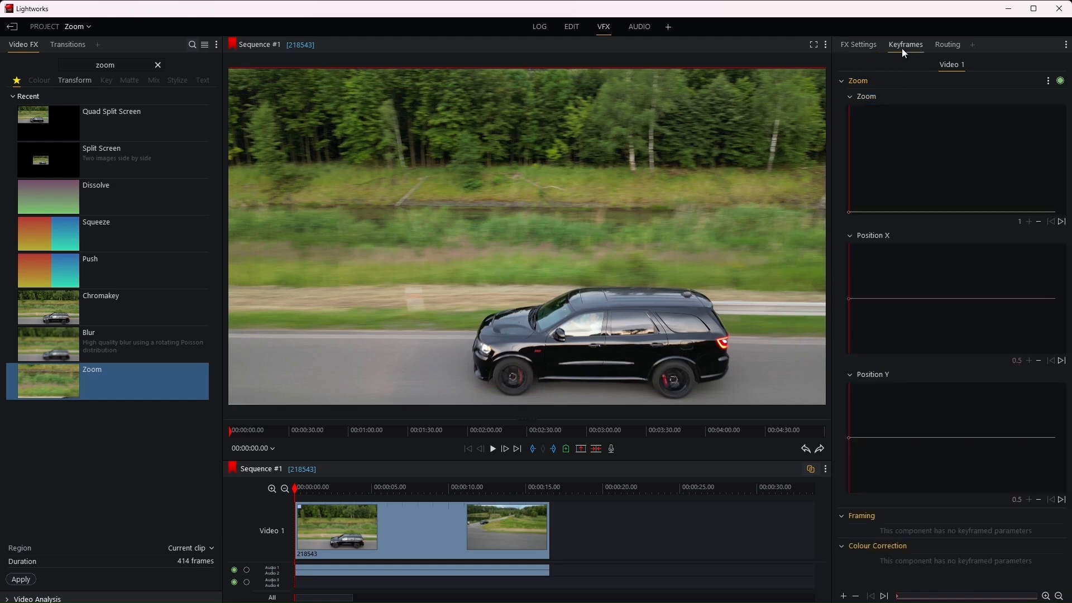
key("space")
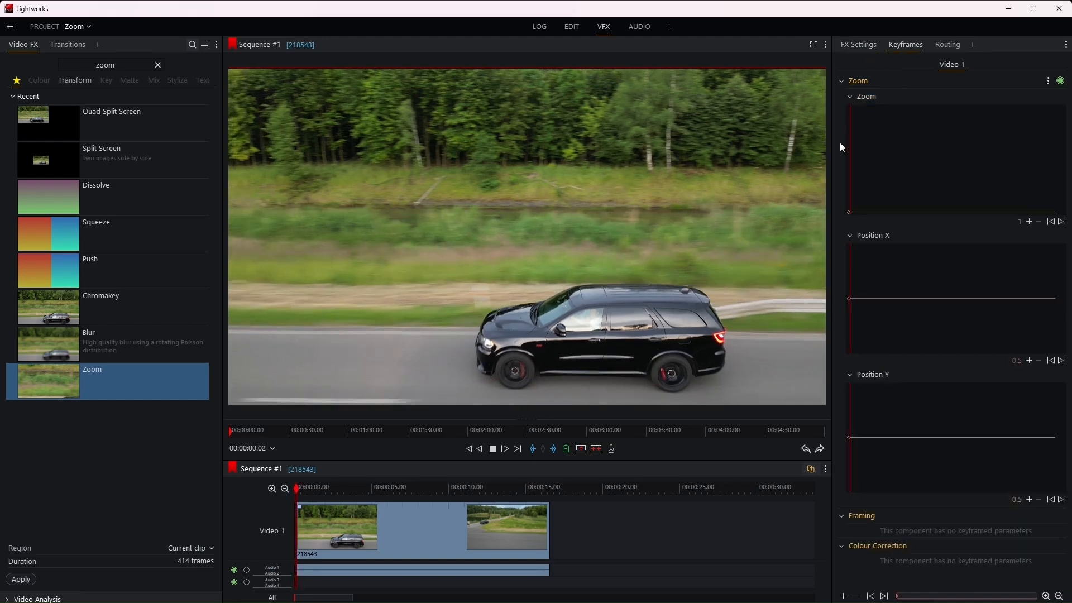
key("space")
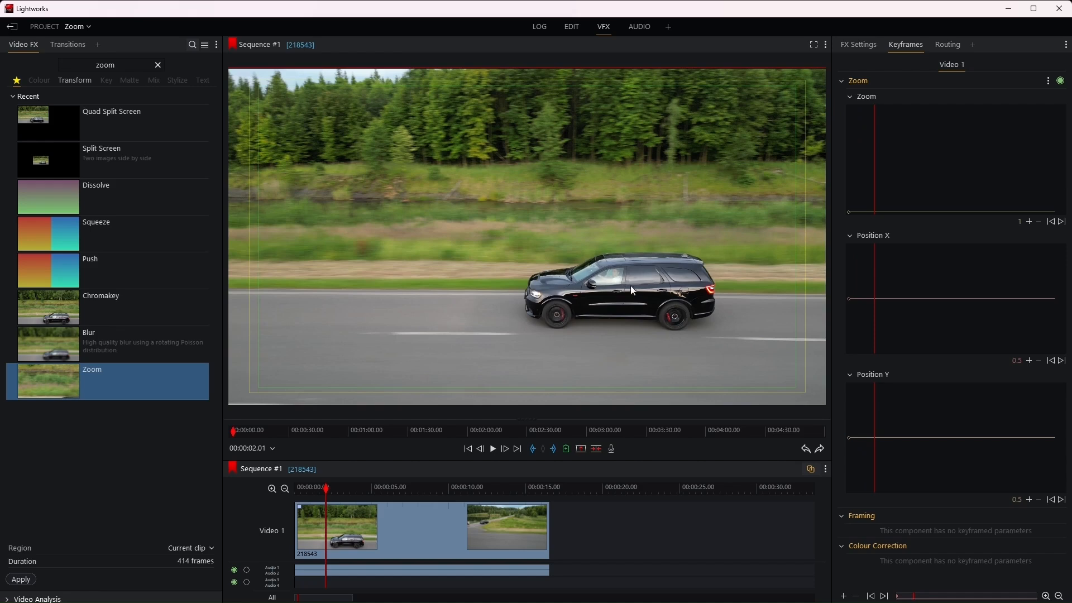
left_click(1030, 222)
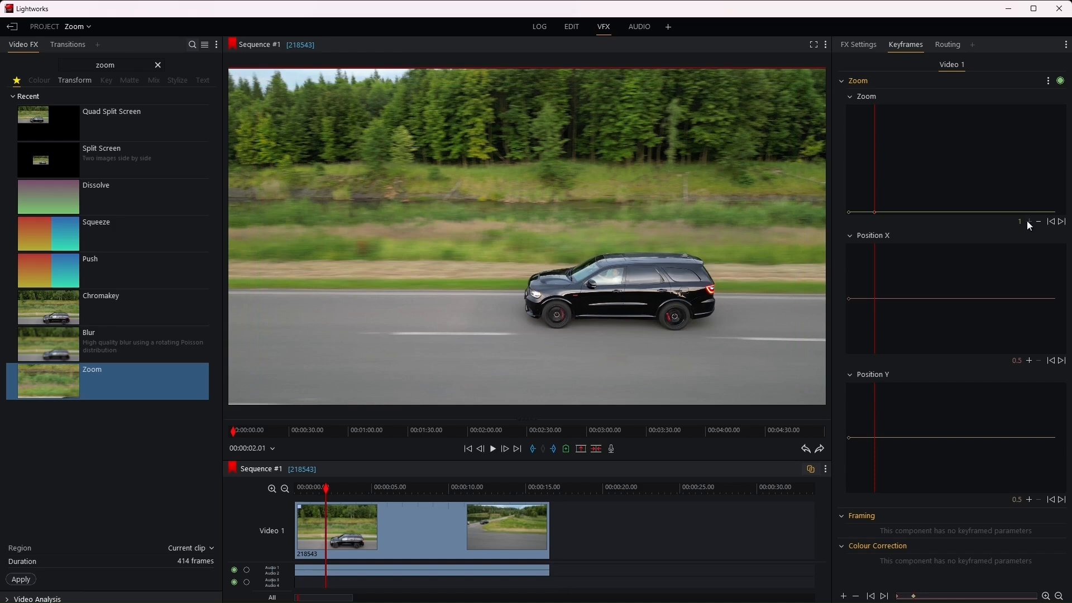
left_click(1030, 362)
left_click(1030, 501)
Step: Advance playback to 00:00:03.16 and add a second set of keyframes for Zoom, Position X and Position Y
key("space")
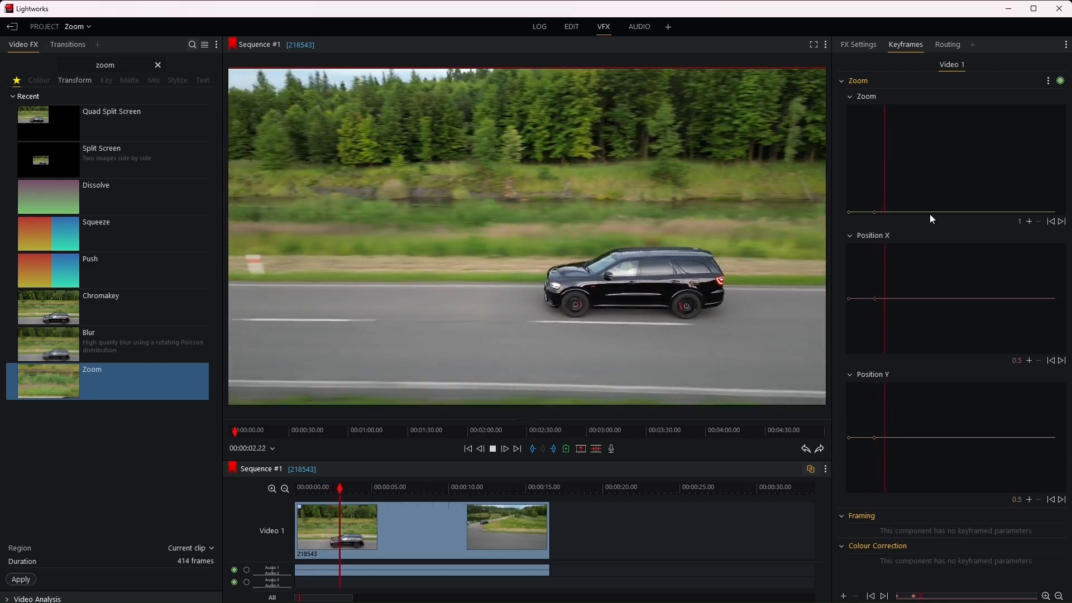
key("space")
key("space")
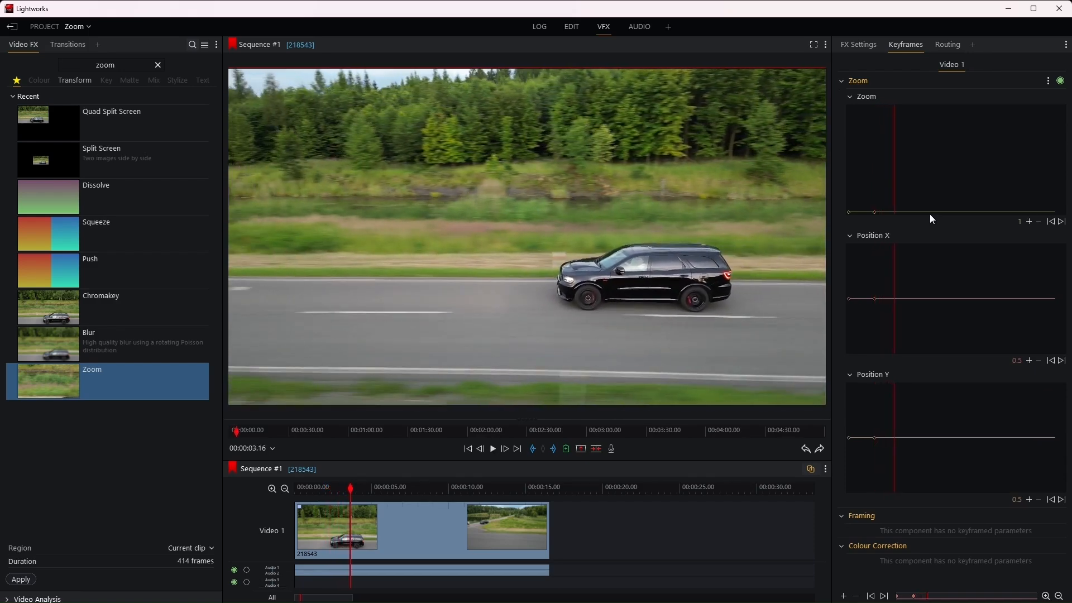
left_click(1030, 223)
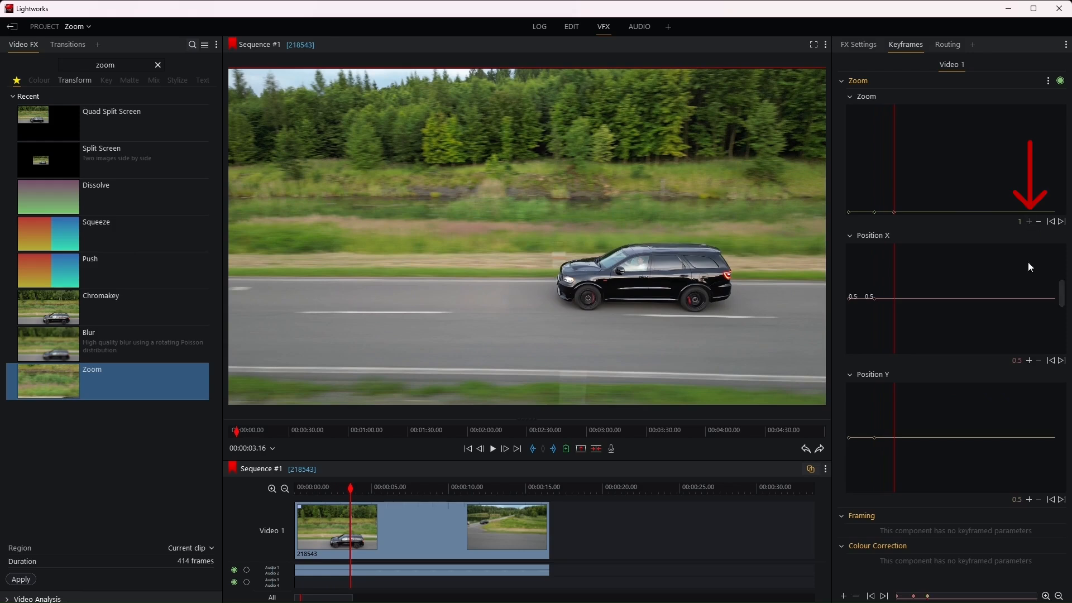
left_click(1031, 362)
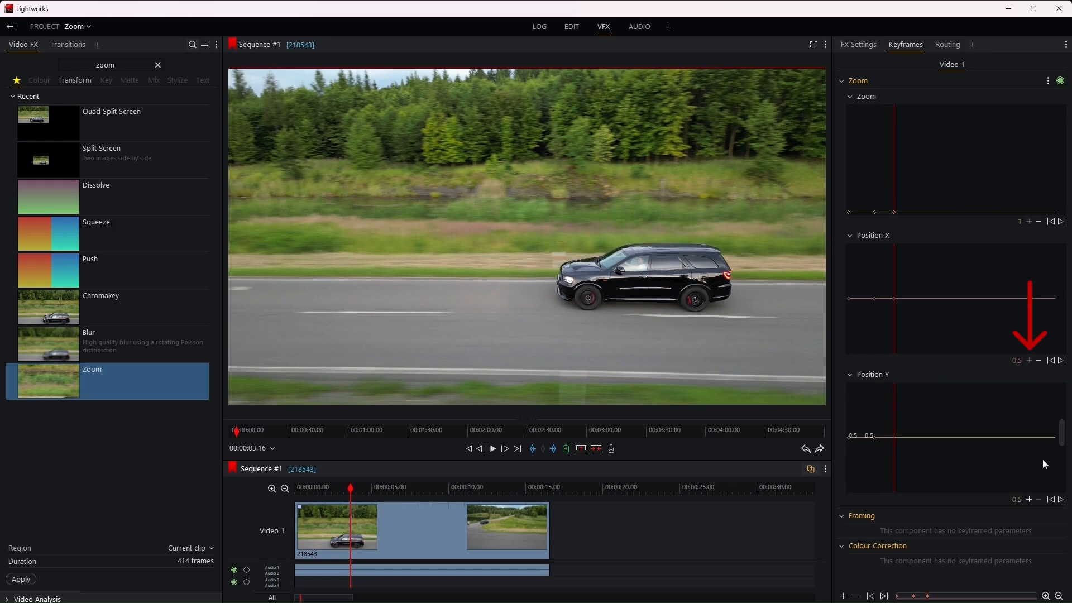
left_click(1030, 500)
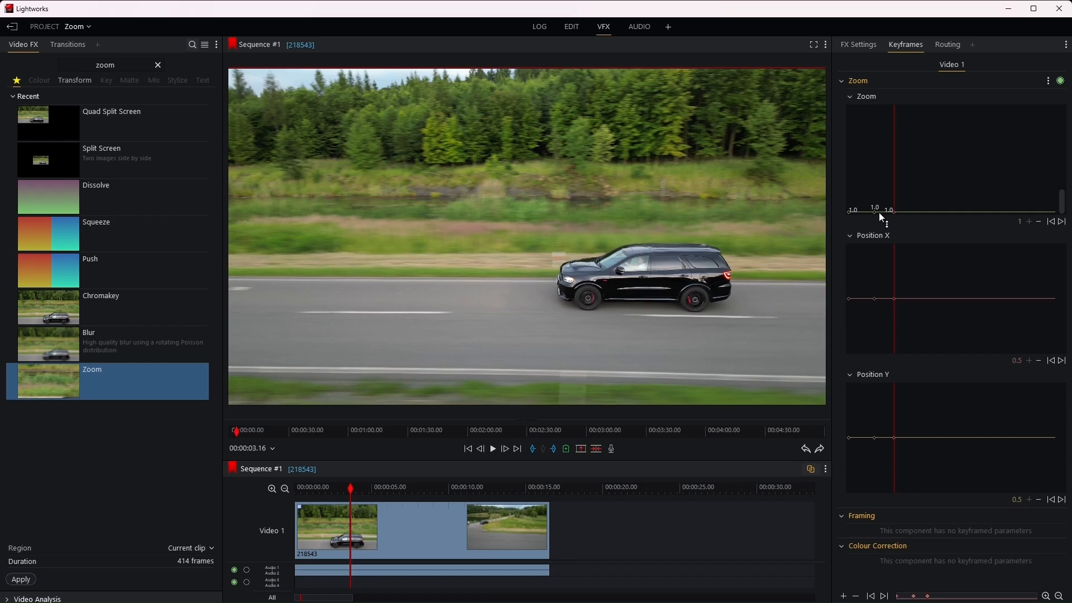
Step: At 00:00:03.16, raise Zoom to about 2.74 and frame the car at about Position X 1.0 and Position Y 0.83
left_click(863, 48)
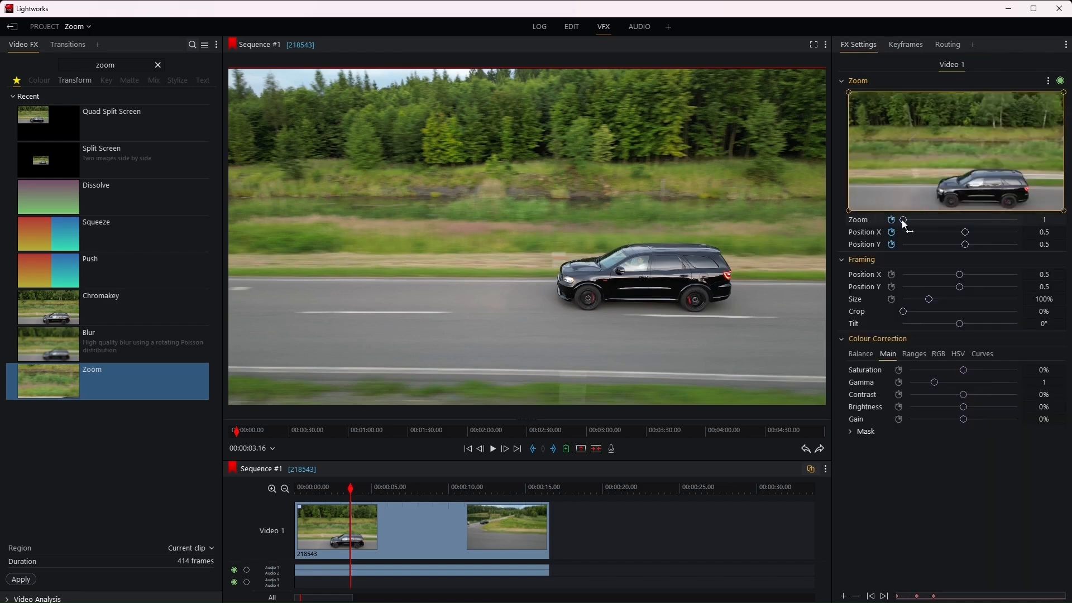
left_click_drag(904, 221, 917, 225)
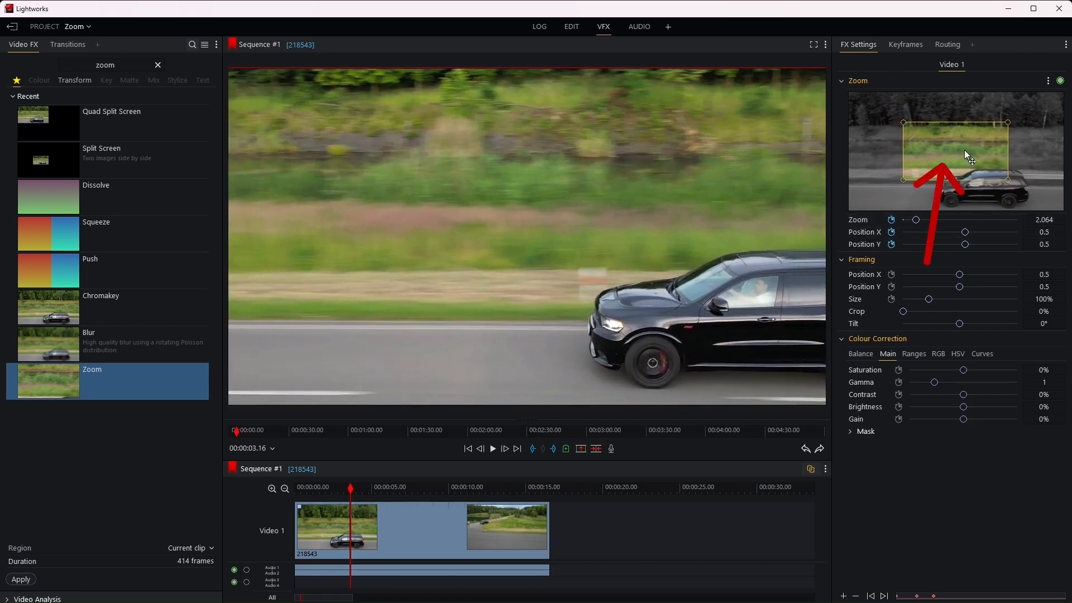
left_click_drag(962, 149, 988, 179)
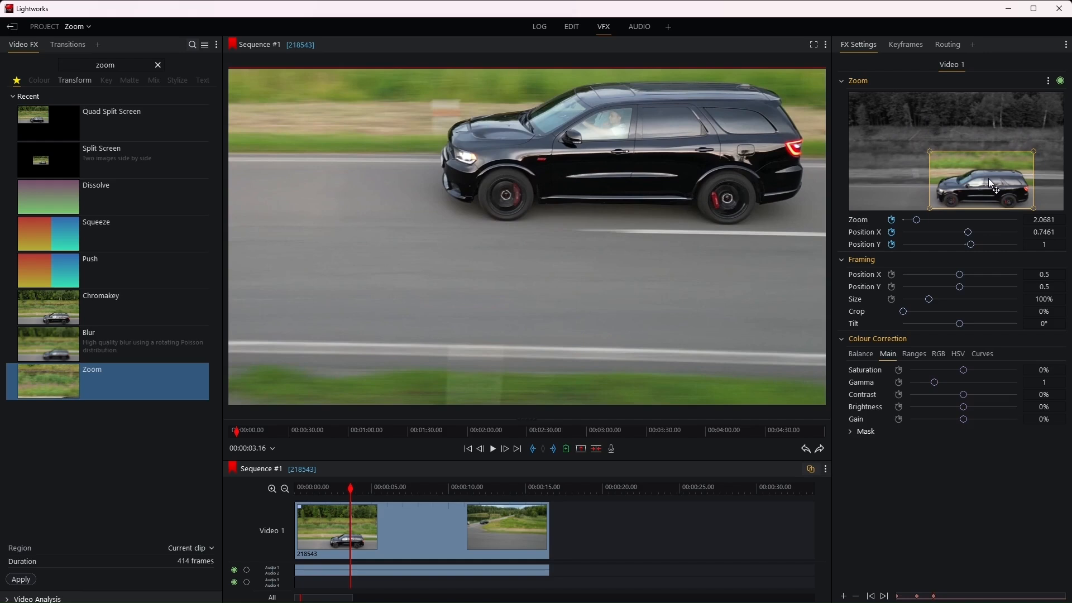
left_click_drag(989, 180, 1003, 164)
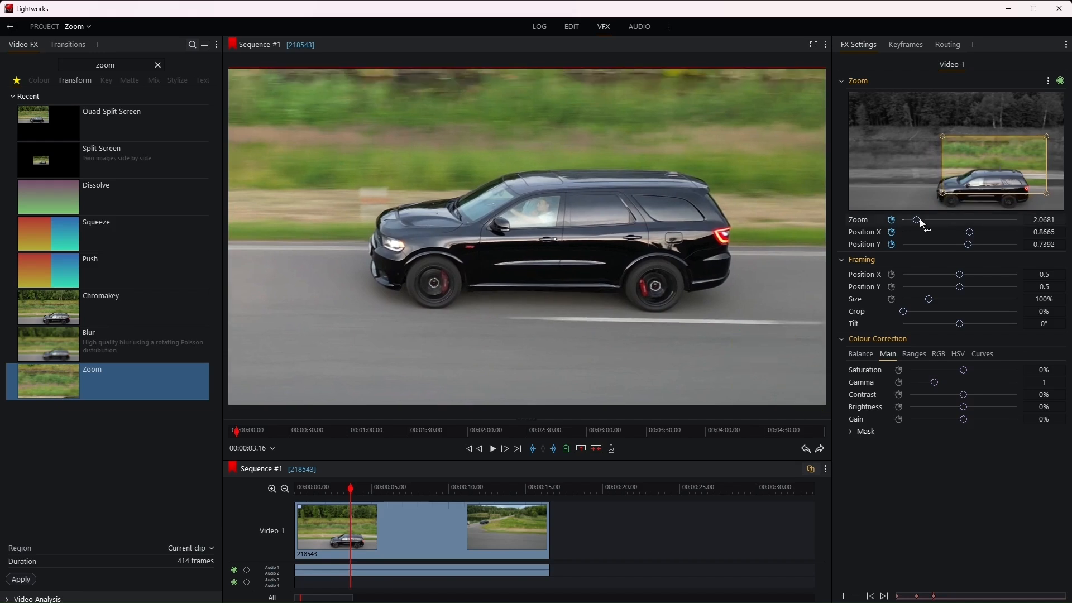
left_click_drag(919, 224, 927, 225)
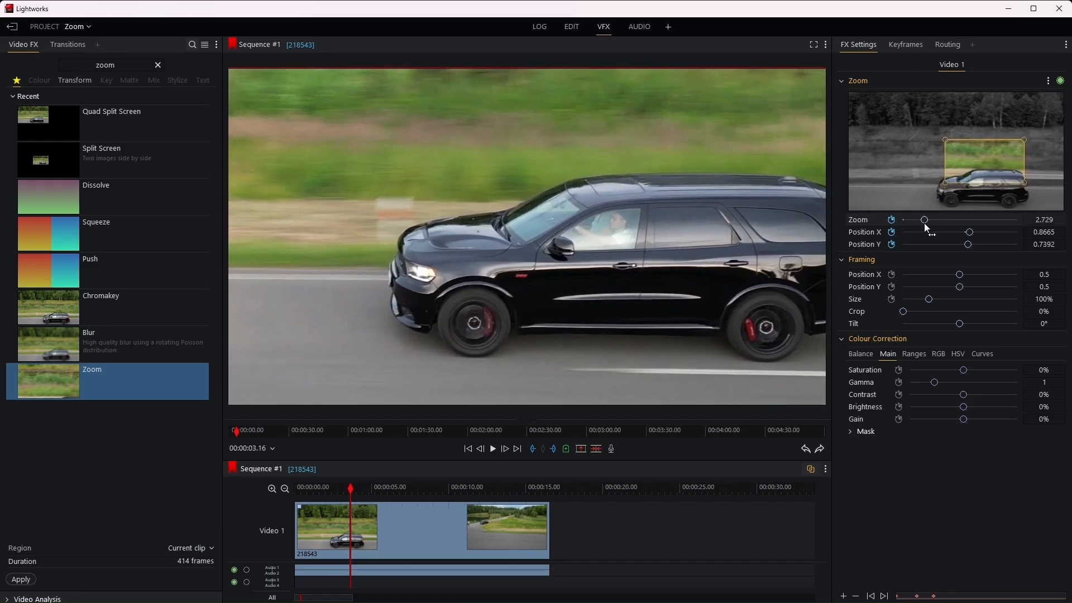
left_click_drag(972, 174, 983, 178)
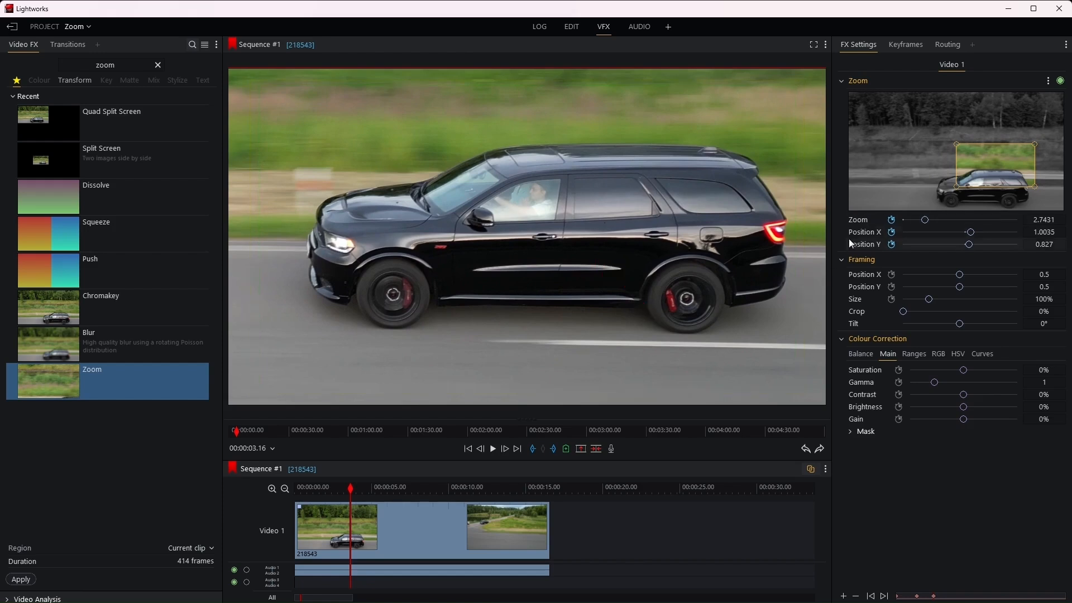
Step: Advance to 00:00:05.14 and recentre the zoom frame on the car at about Position X 1.10 and Position Y 0.73
key("space")
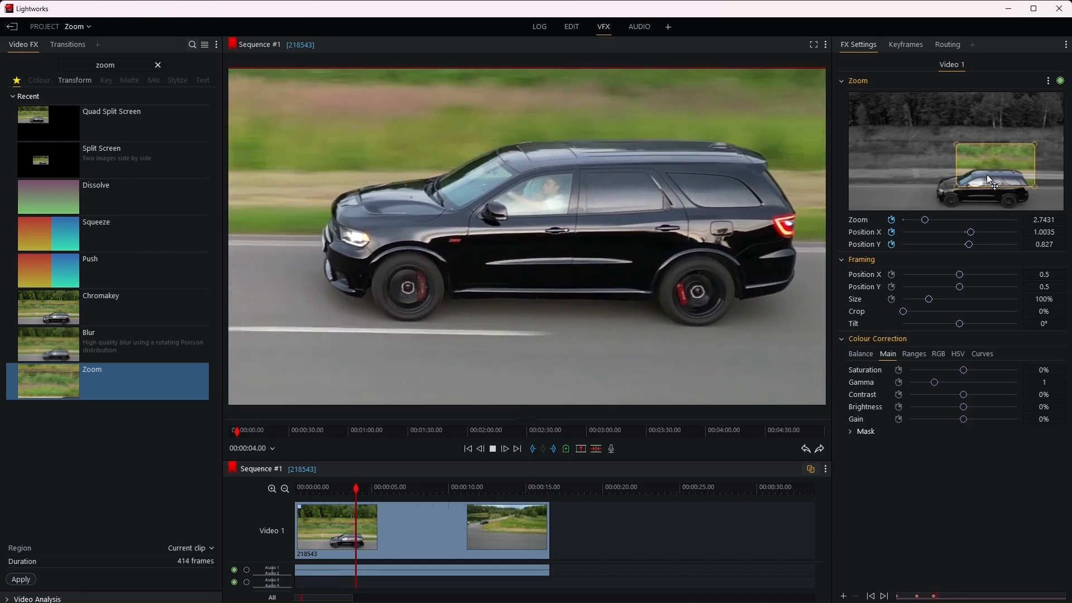
key("space")
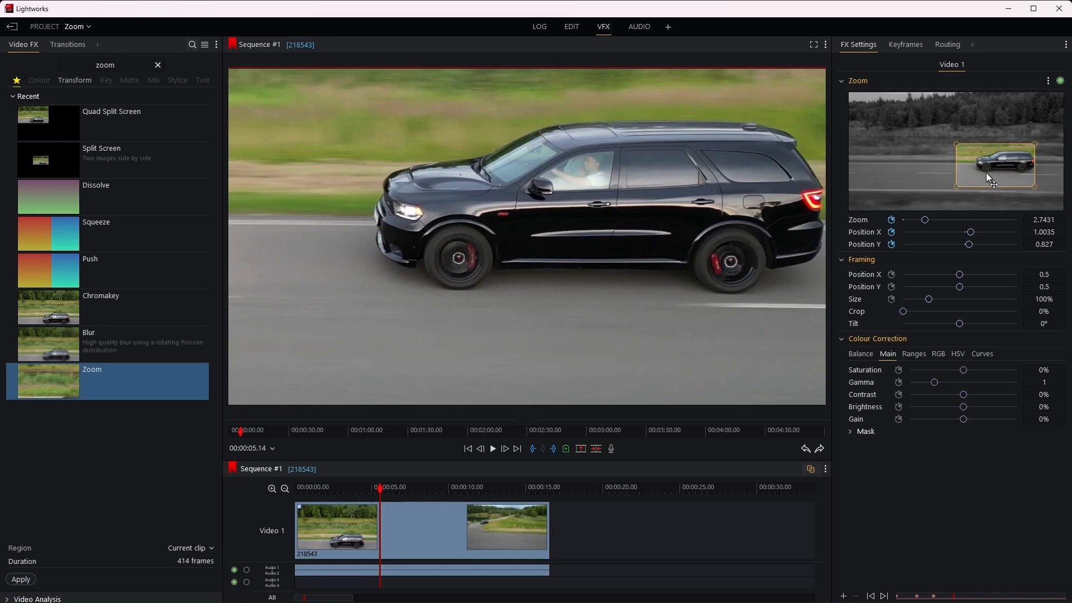
left_click_drag(986, 173, 992, 170)
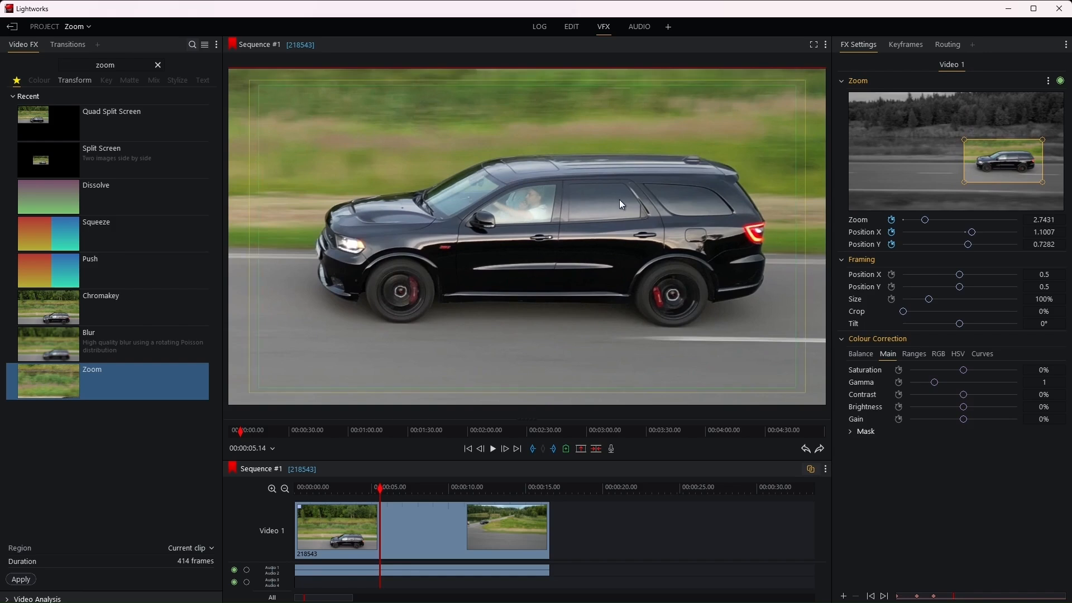
Step: Advance to 00:00:07.09 and move the zoom frame onto the car at about Position X 1.17 and Position Y 0.60
key("space")
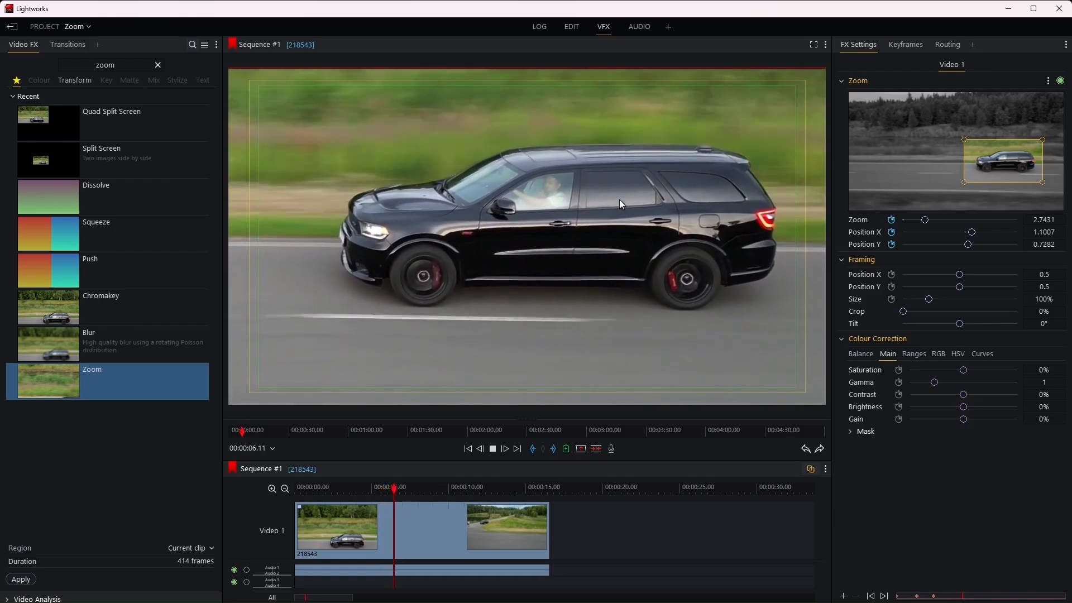
key("space")
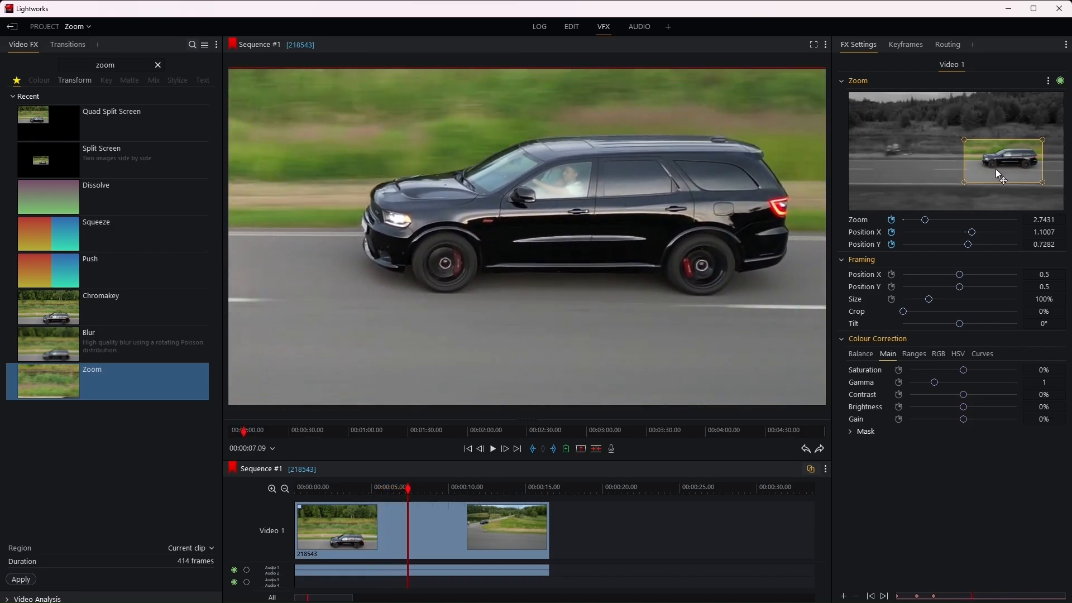
left_click_drag(996, 169, 1007, 158)
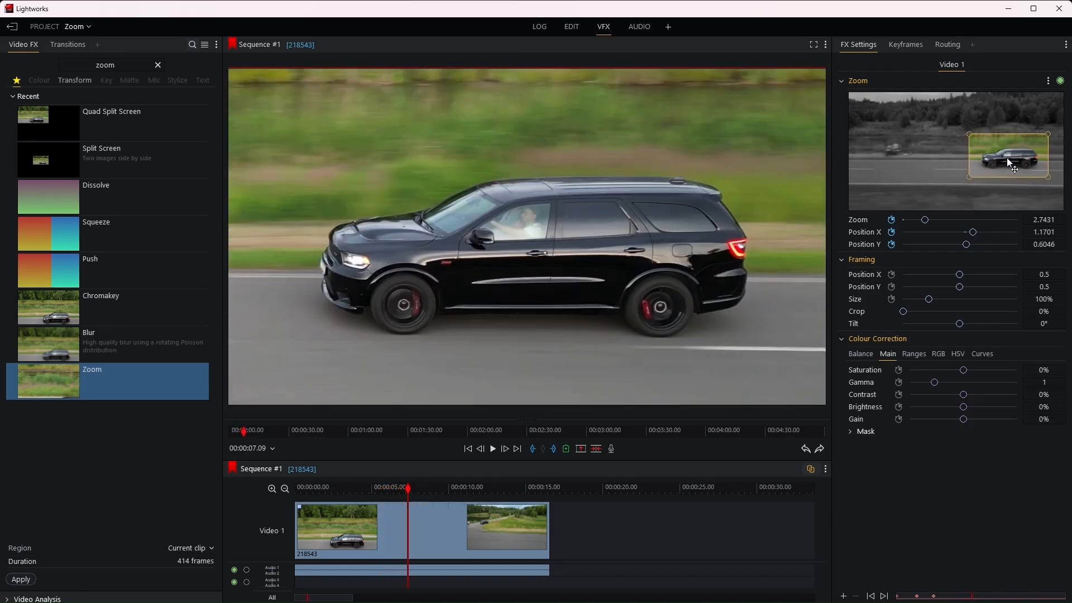
Step: Advance to 00:00:09.05 and restore the original framing with Position X 0.5, Position Y 0.5 and Zoom 1
key("space")
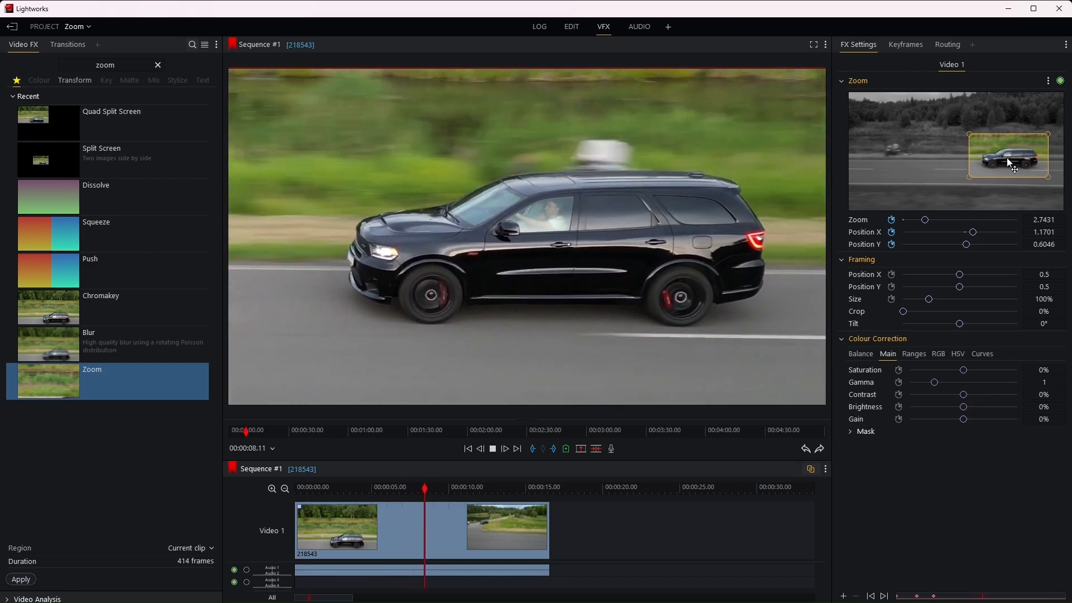
key("space")
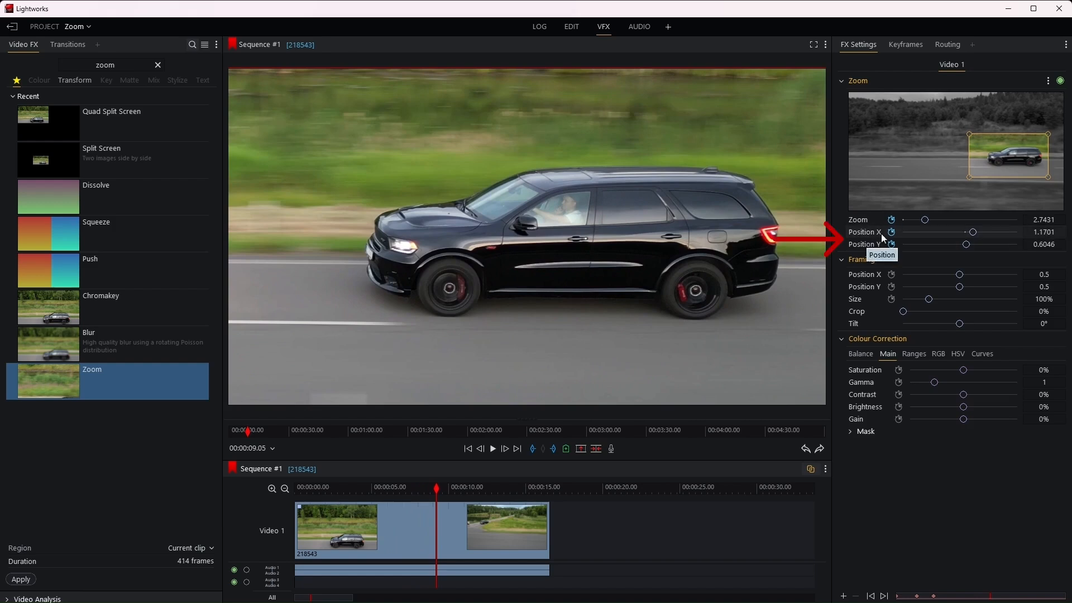
left_click(1045, 233)
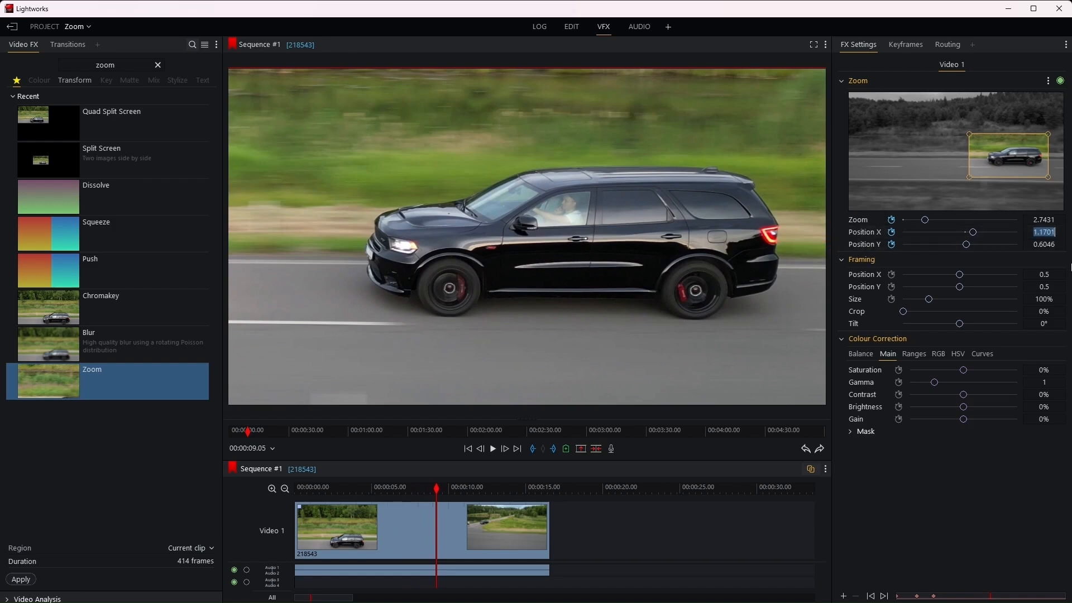
type("0.5")
key("Return")
left_click(1044, 245)
type("0.5")
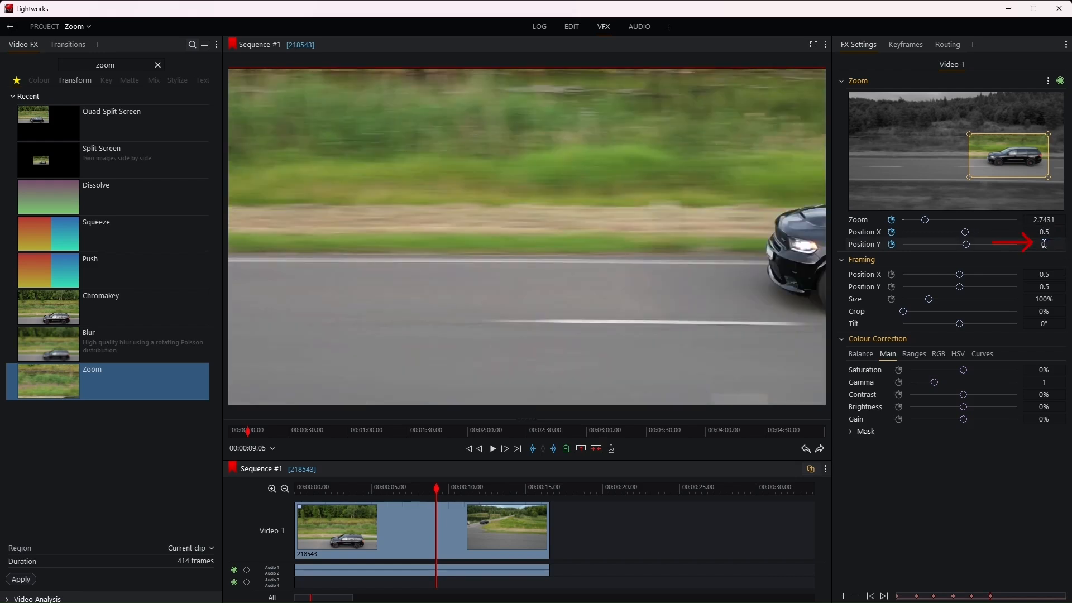
key("Return")
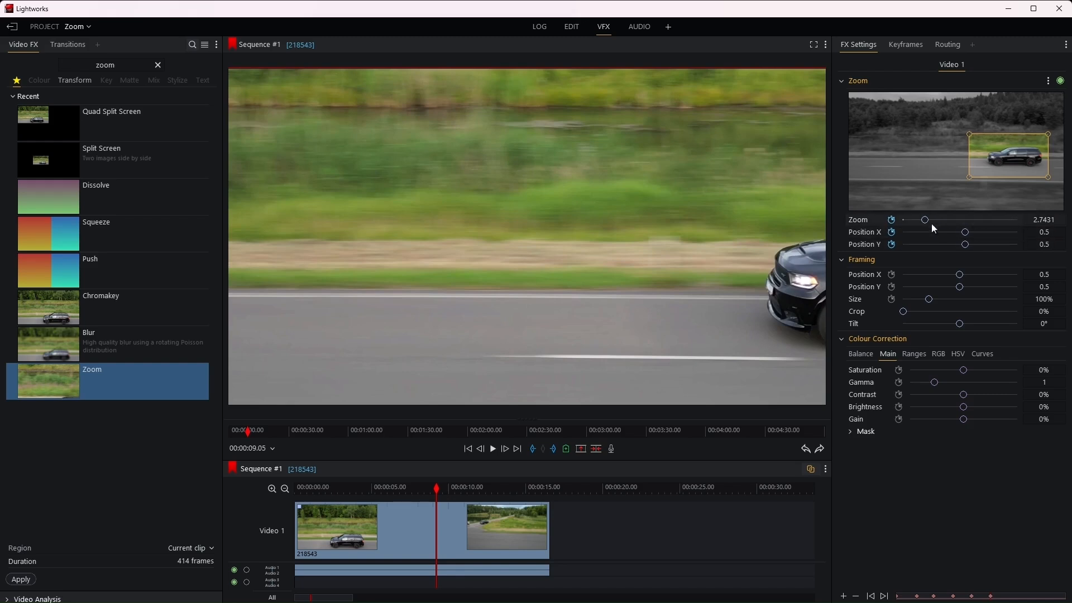
left_click_drag(912, 221, 884, 223)
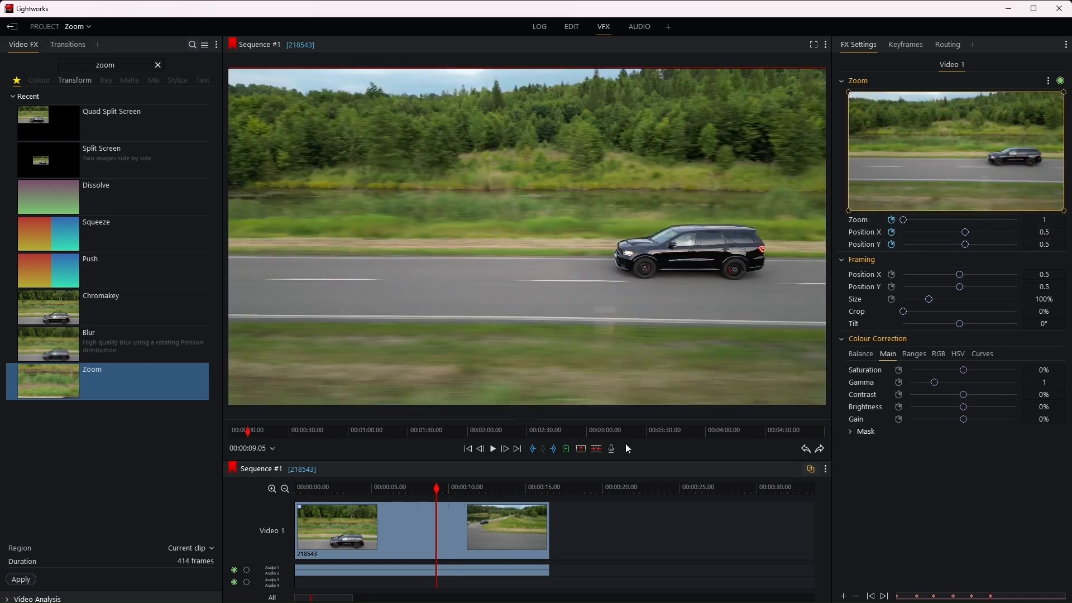
Step: Play the sequence from its start to just past 10 seconds to review the keyframed zoom
left_click(468, 450)
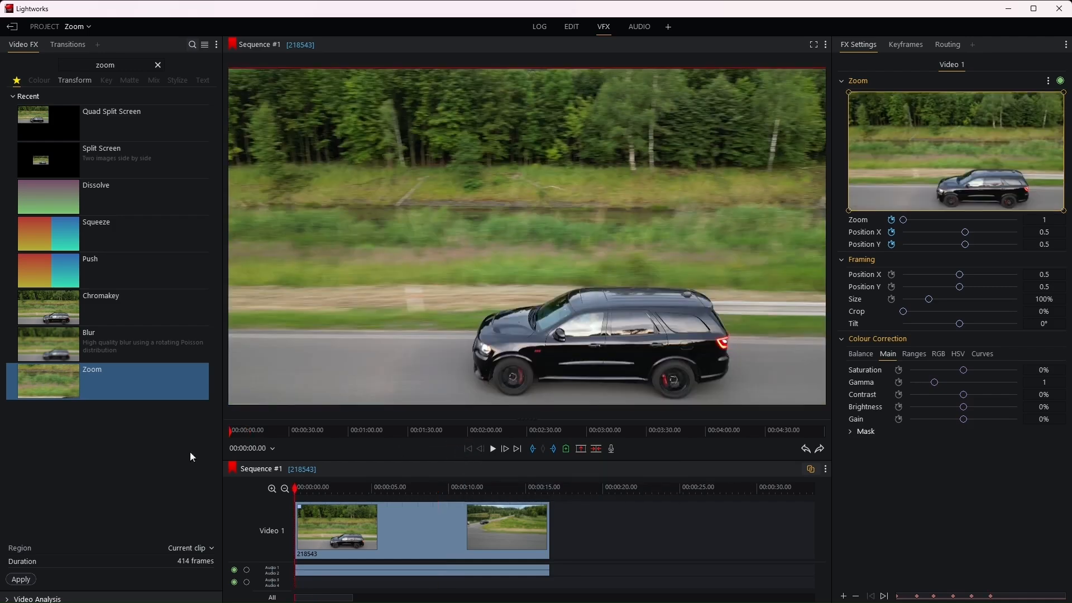
key("space")
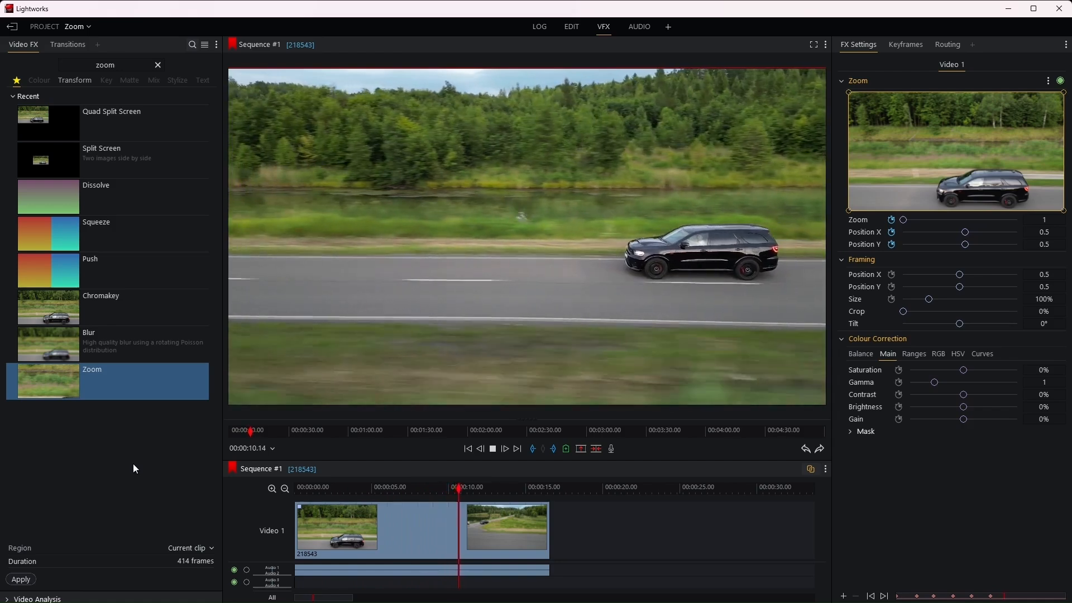
key("space")
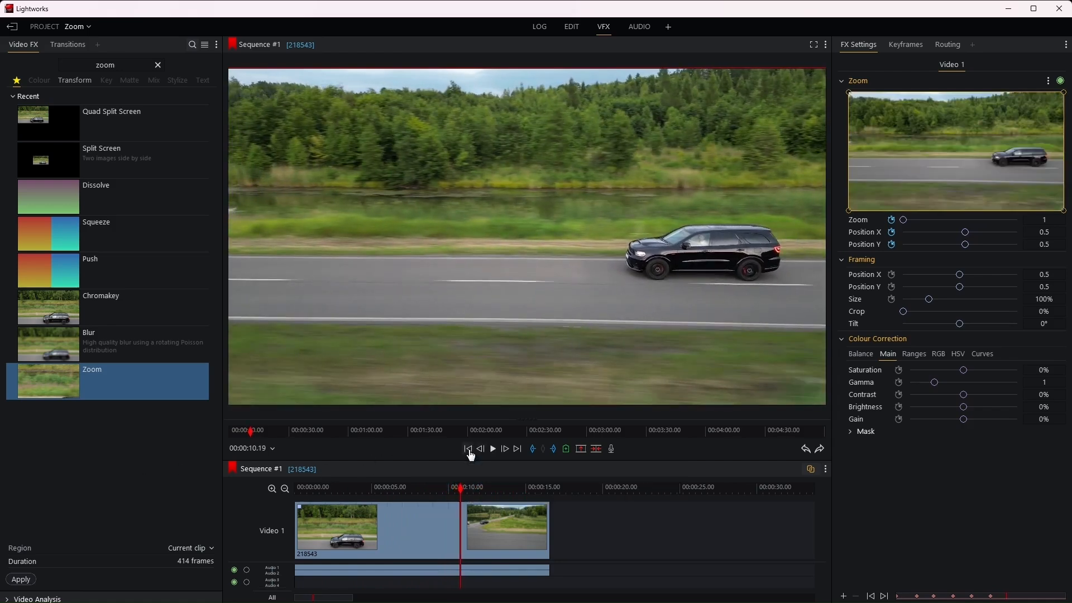
Step: Examine the Zoom, Position X and Position Y keyframe graphs while playing from the start to 00:00:12.04, and return to the effect settings
left_click(468, 449)
left_click(908, 45)
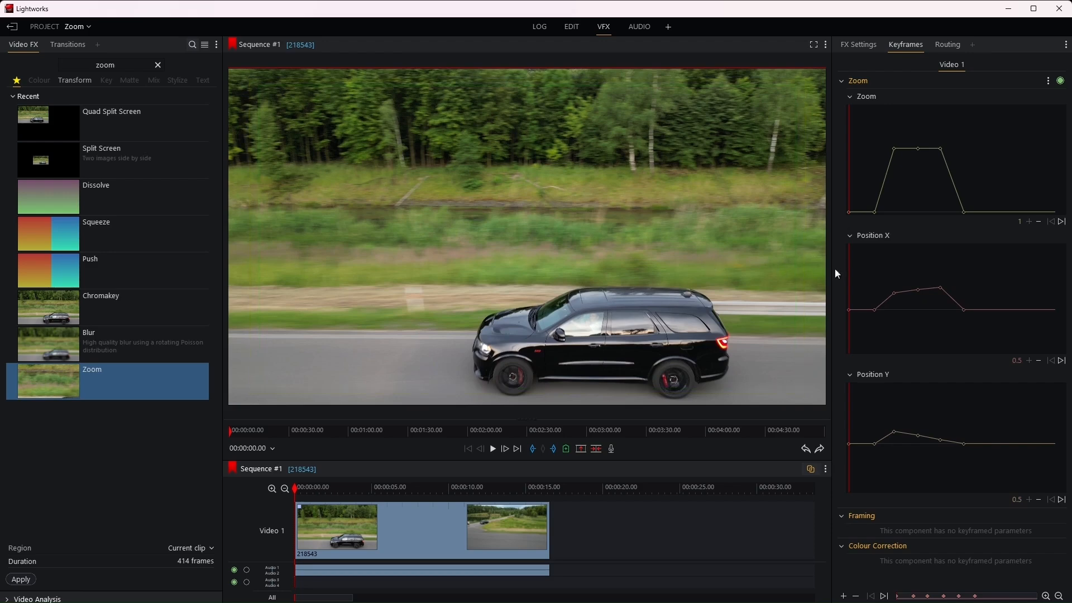
key("space")
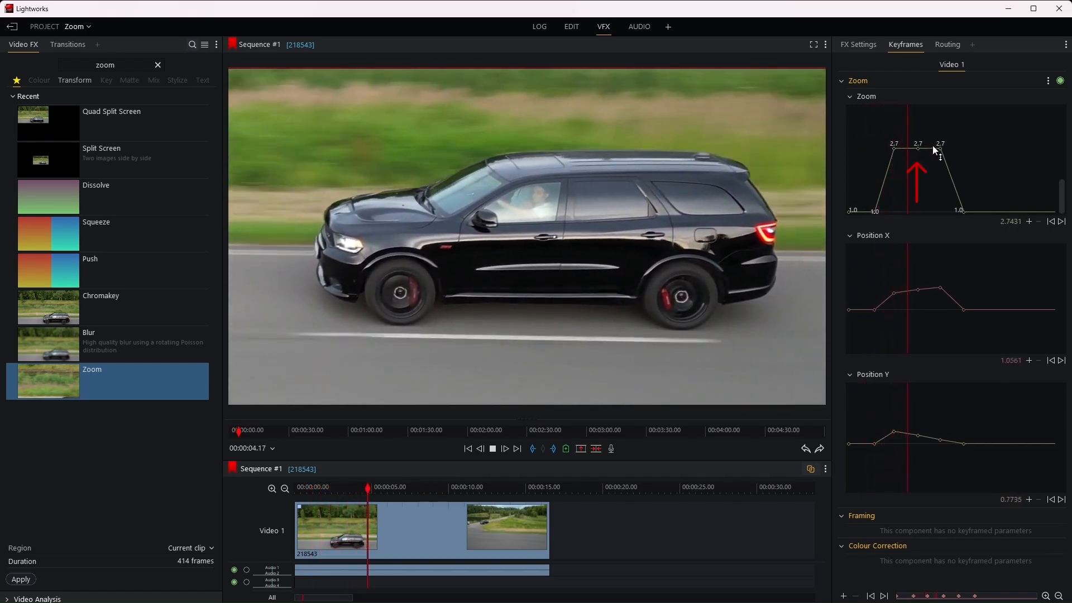
key("space")
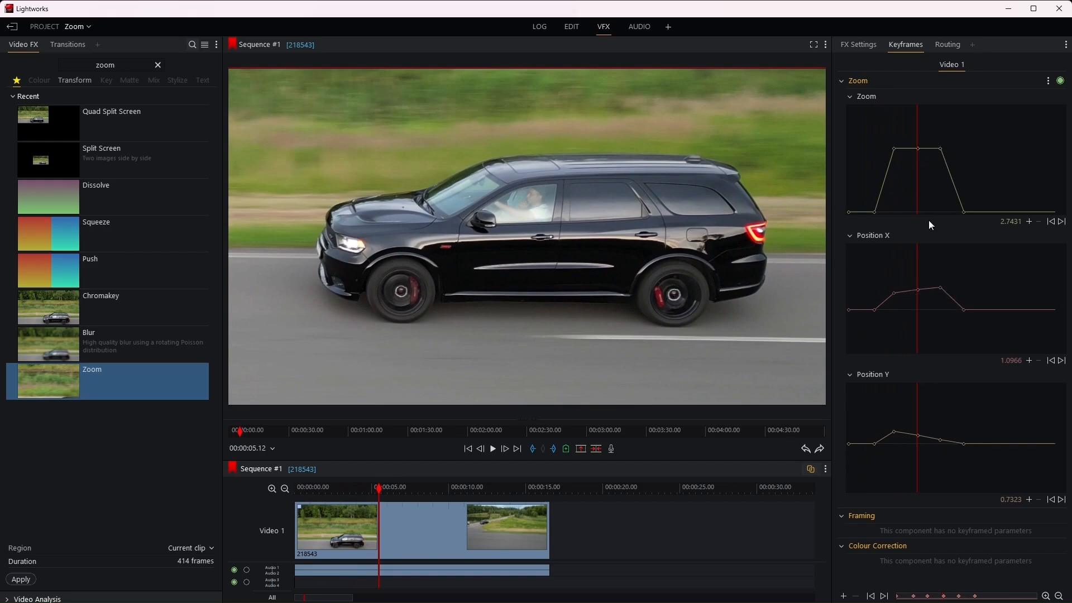
mouse_move(574, 127)
key("space")
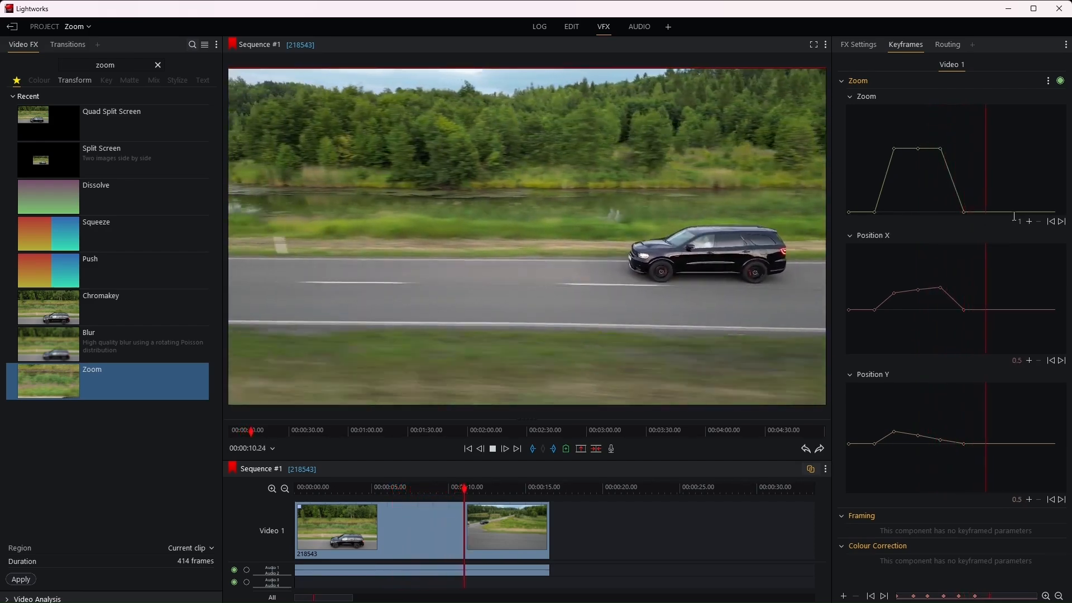
key("space")
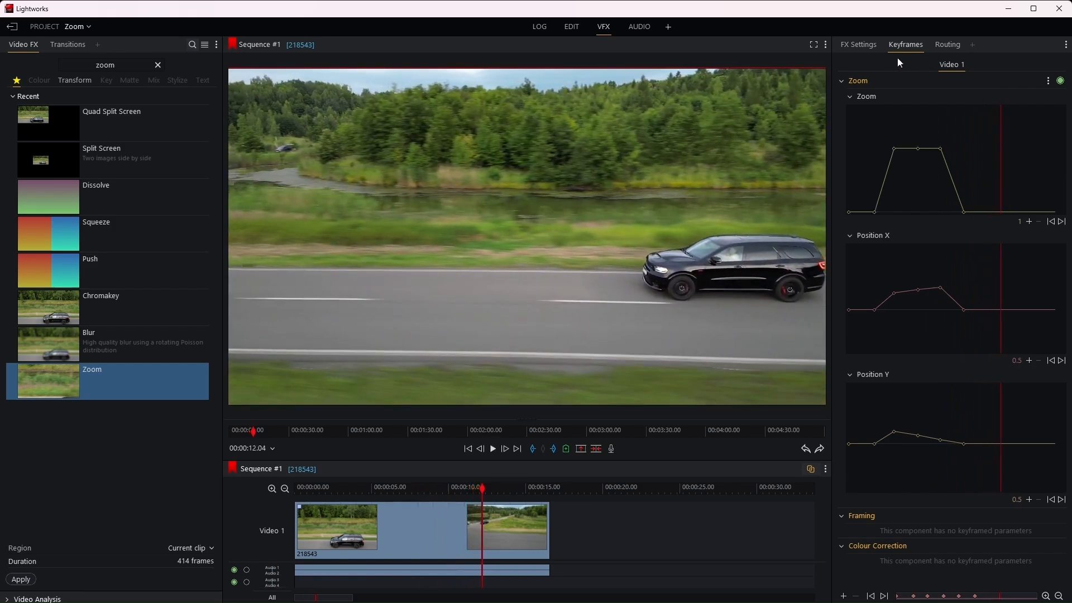
left_click(855, 46)
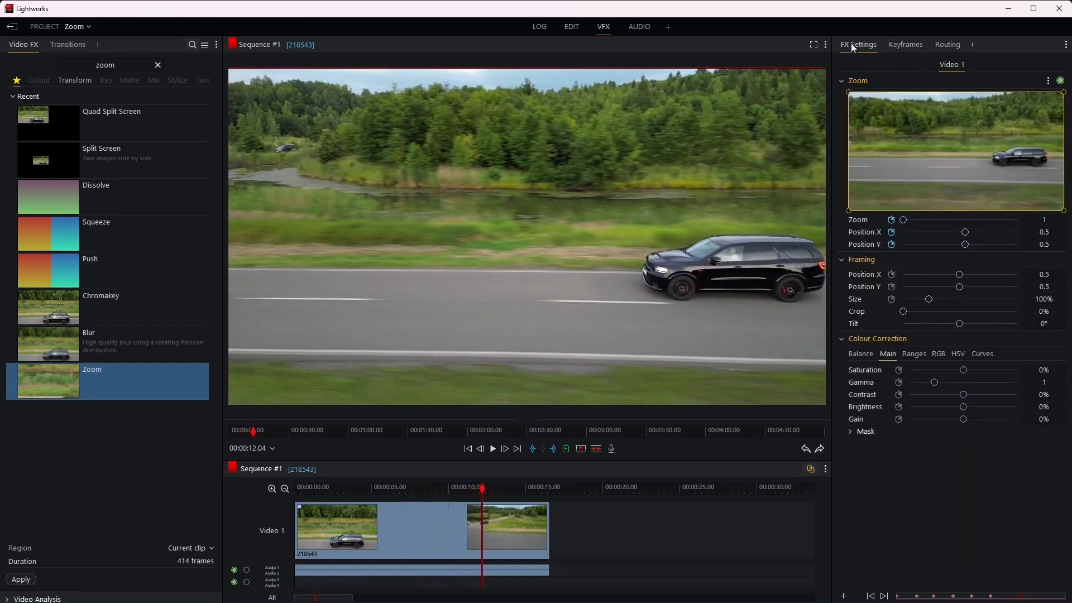